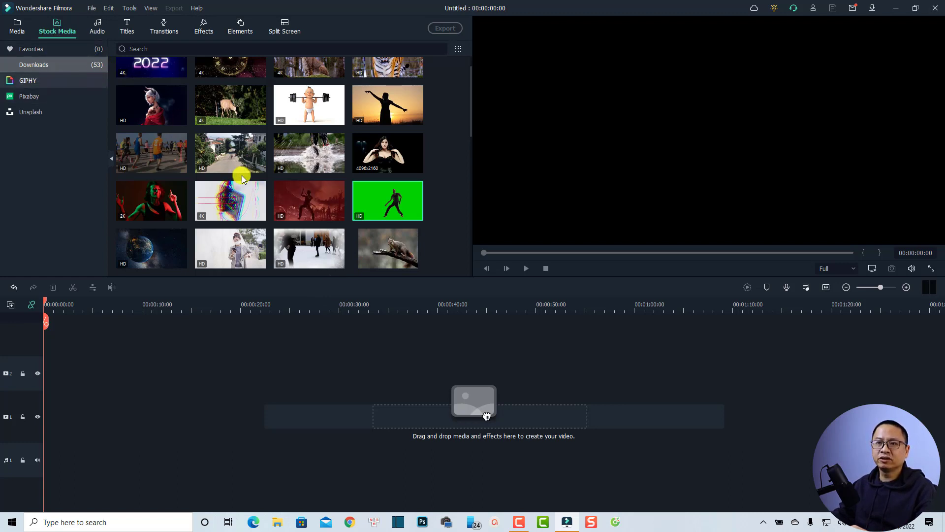
Preview the masked-woman stock clip, then place it at the start of video track 1
{"action": "mouse_move", "coordinate": [213, 257]}
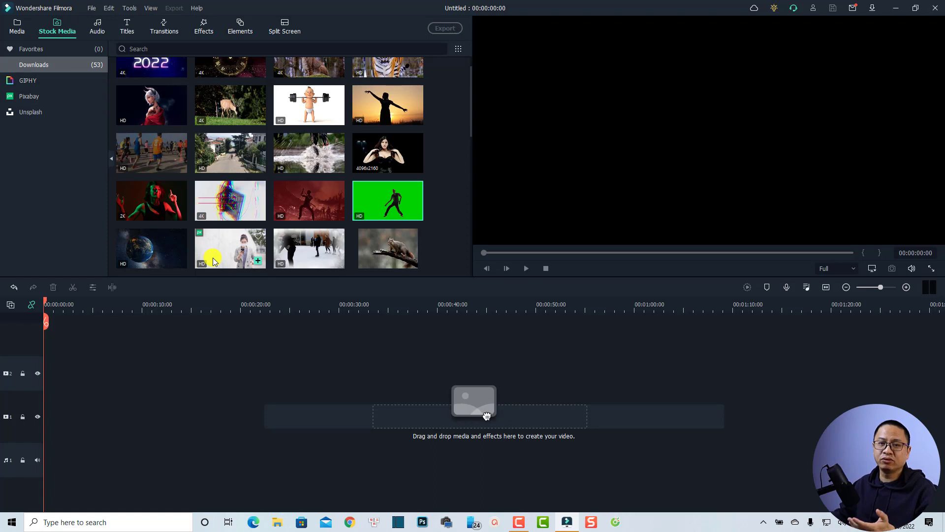
{"action": "double_click", "coordinate": [221, 262]}
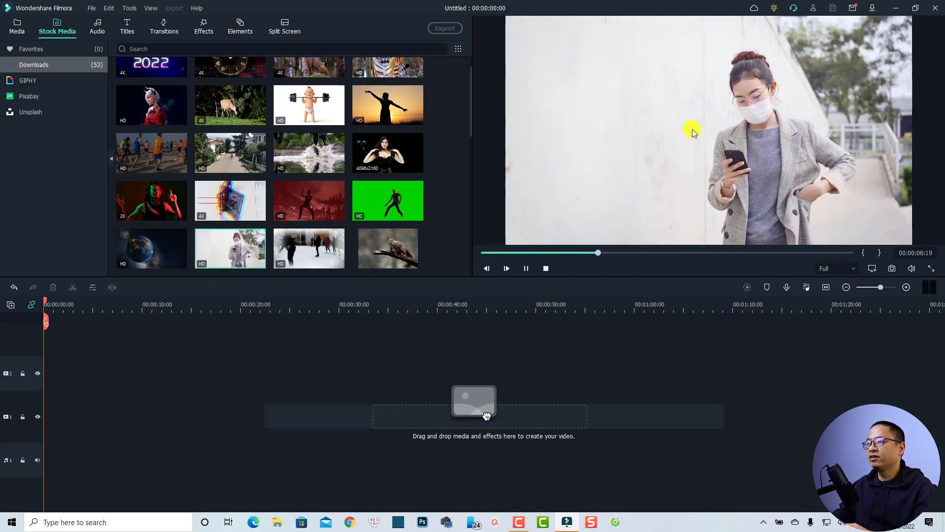
{"action": "key", "text": "space"}
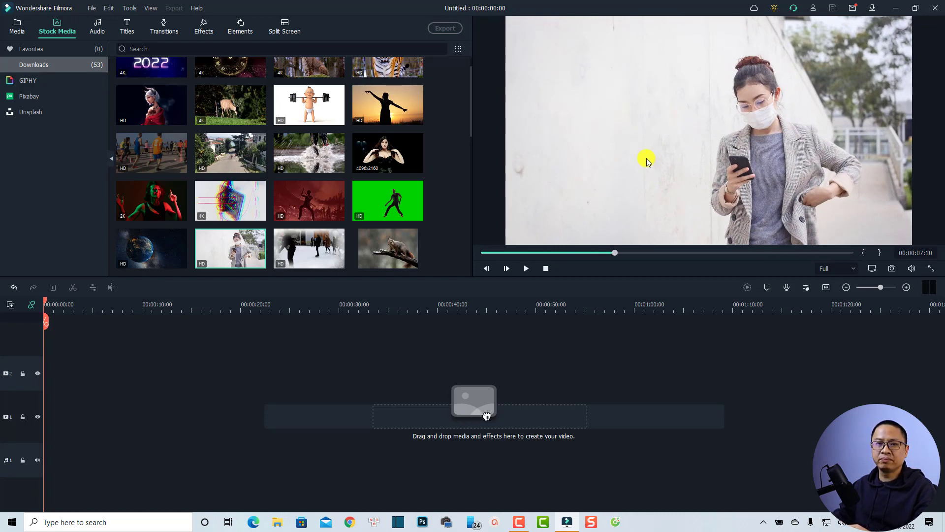
{"action": "mouse_move", "coordinate": [233, 266]}
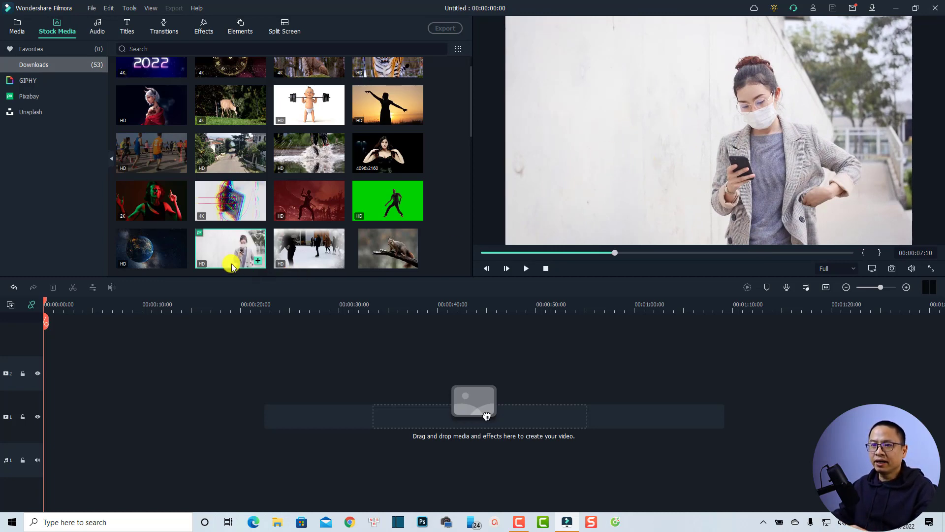
{"action": "left_click_drag", "start_coordinate": [134, 363], "coordinate": [40, 420]}
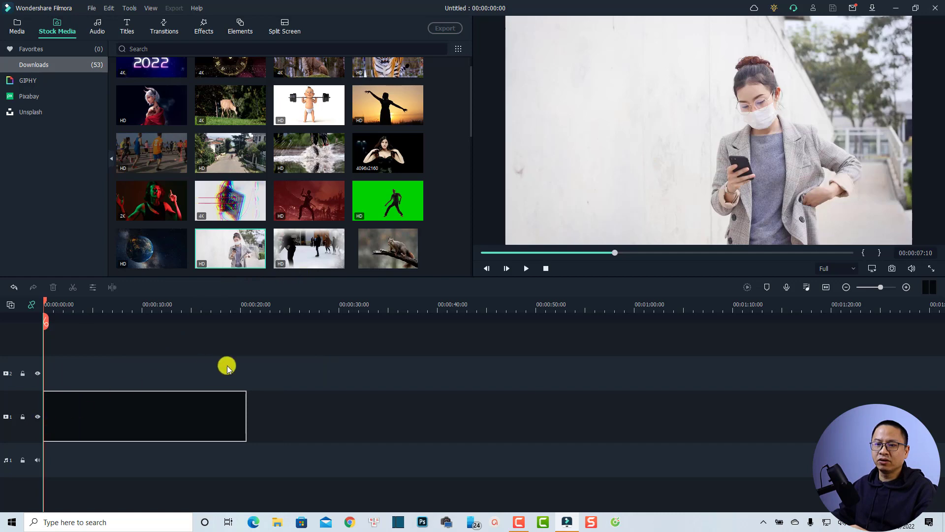
Drag the Human Segmentation effect from Effects > AI Portrait onto the woman clip
{"action": "left_click", "coordinate": [252, 367]}
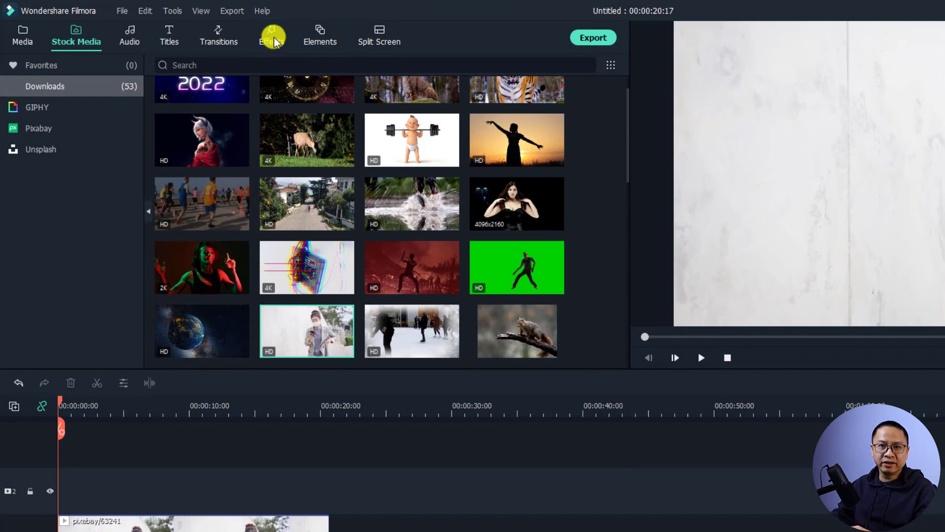
{"action": "left_click", "coordinate": [274, 41]}
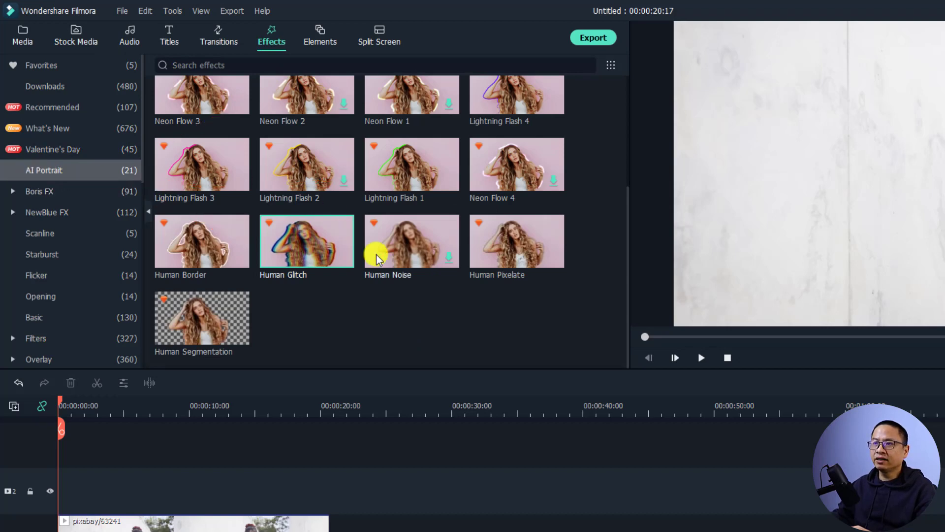
{"action": "scroll", "coordinate": [369, 248], "scroll_direction": "up", "scroll_amount": 3}
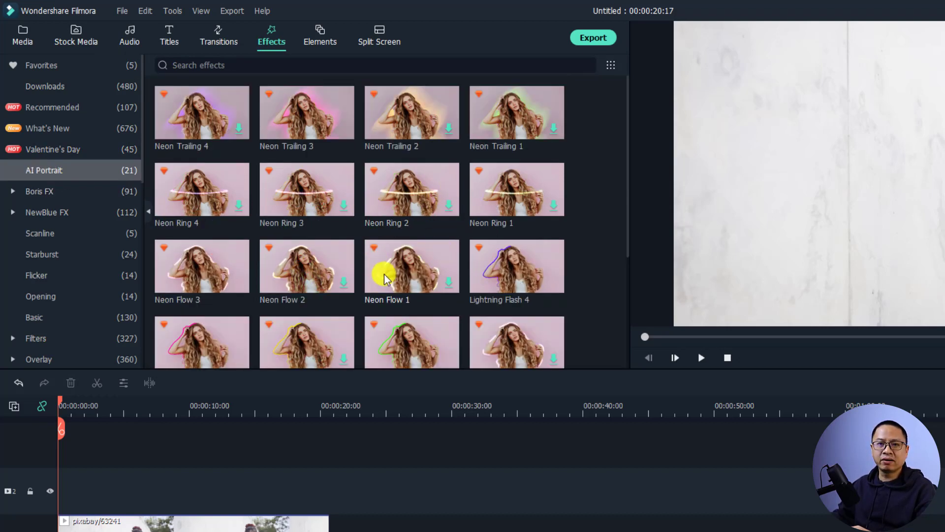
{"action": "scroll", "coordinate": [384, 279], "scroll_direction": "down", "scroll_amount": 3}
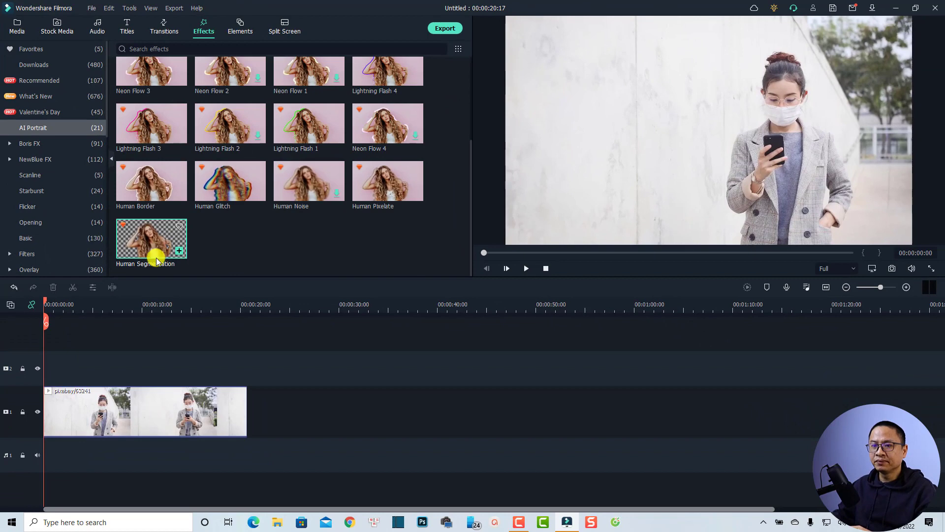
{"action": "left_click_drag", "start_coordinate": [208, 344], "coordinate": [143, 520]}
{"action": "left_click_drag", "start_coordinate": [106, 391], "coordinate": [96, 406]}
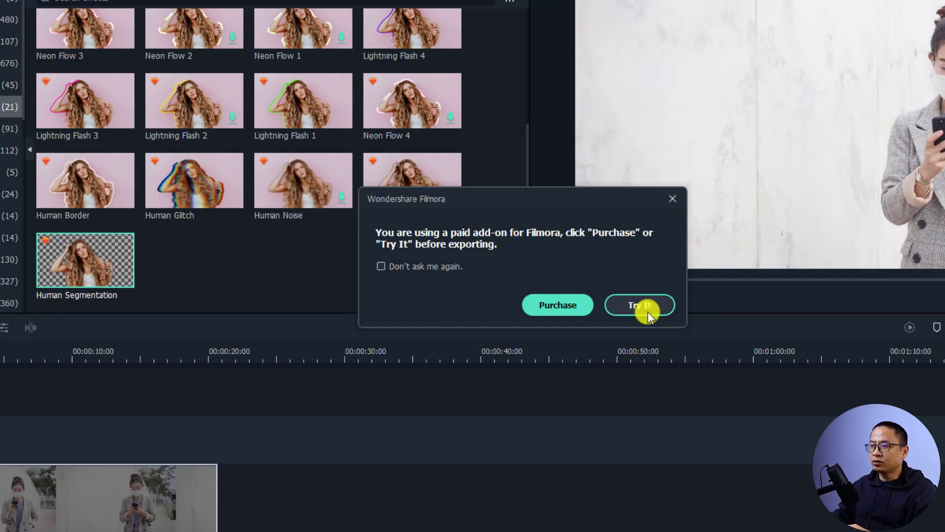
Start the Human Segmentation add-on trial, play the cut-out preview, and select the clip
{"action": "left_click", "coordinate": [632, 305]}
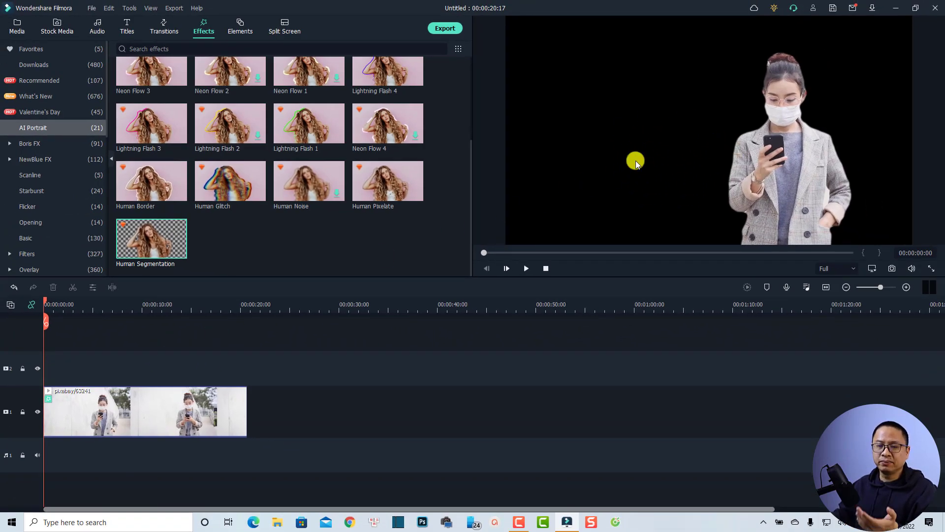
{"action": "key", "text": "space"}
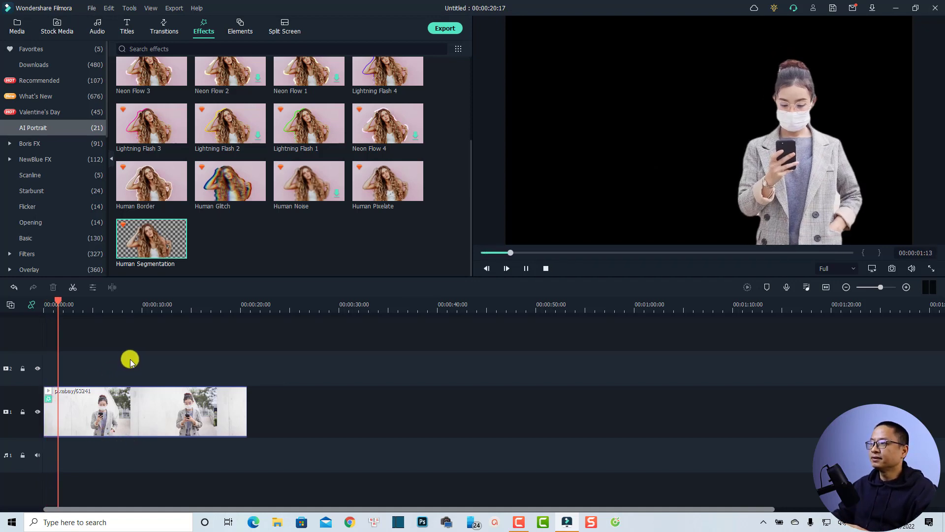
{"action": "left_click", "coordinate": [108, 413]}
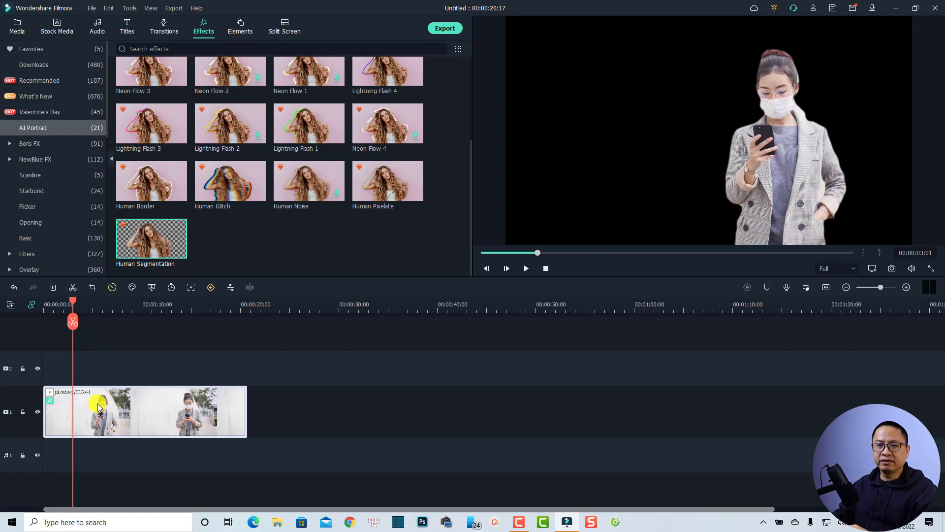
{"action": "left_click", "coordinate": [233, 291]}
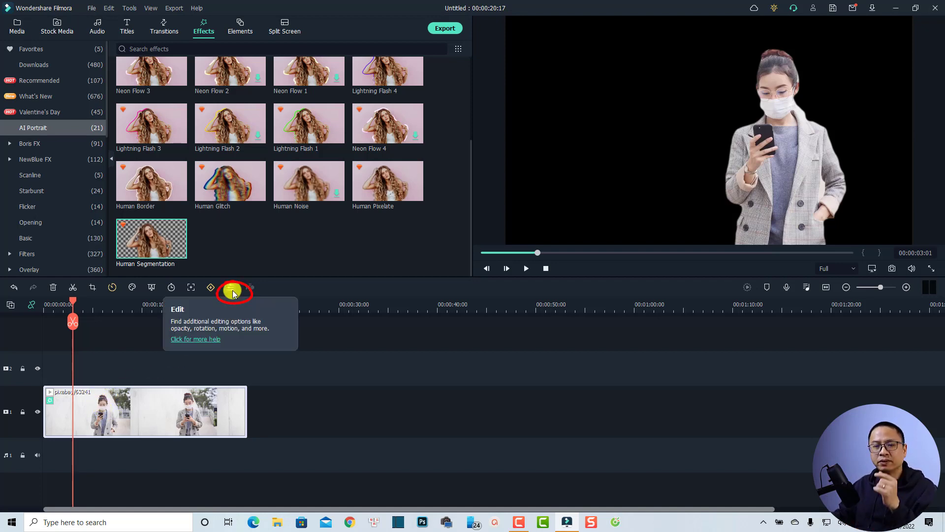
In the clip's Effect settings, set Human Segmentation Edge Thickness 7.29 and Edge Feather 0.94
{"action": "left_click", "coordinate": [233, 291]}
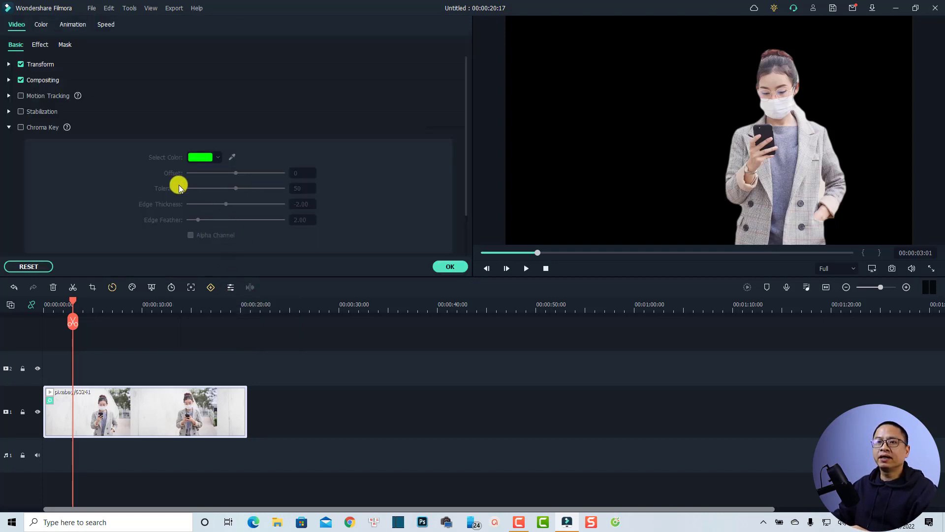
{"action": "left_click", "coordinate": [39, 45]}
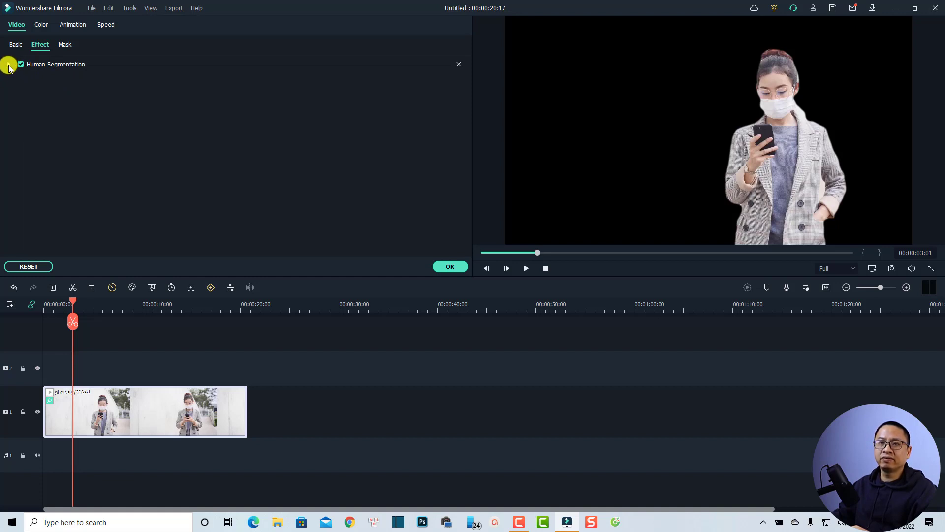
{"action": "left_click", "coordinate": [9, 65]}
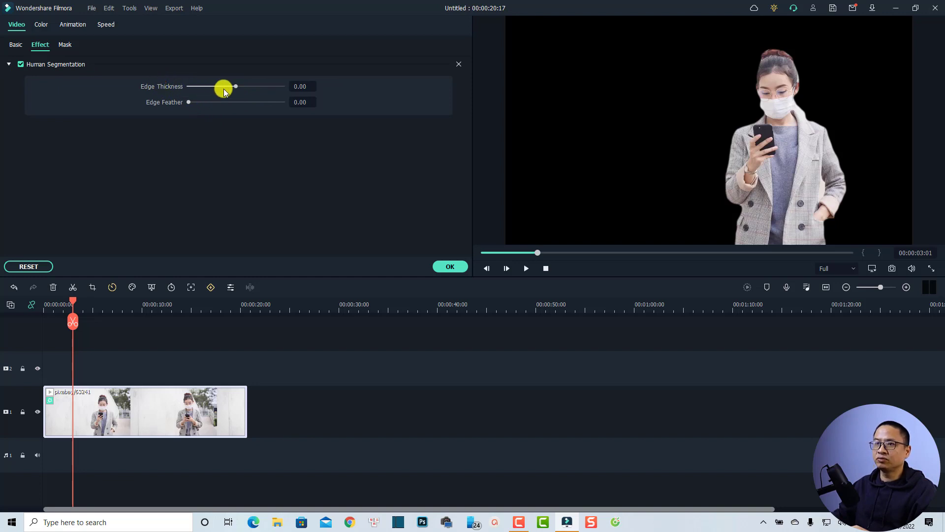
{"action": "left_click_drag", "start_coordinate": [237, 91], "coordinate": [239, 91]}
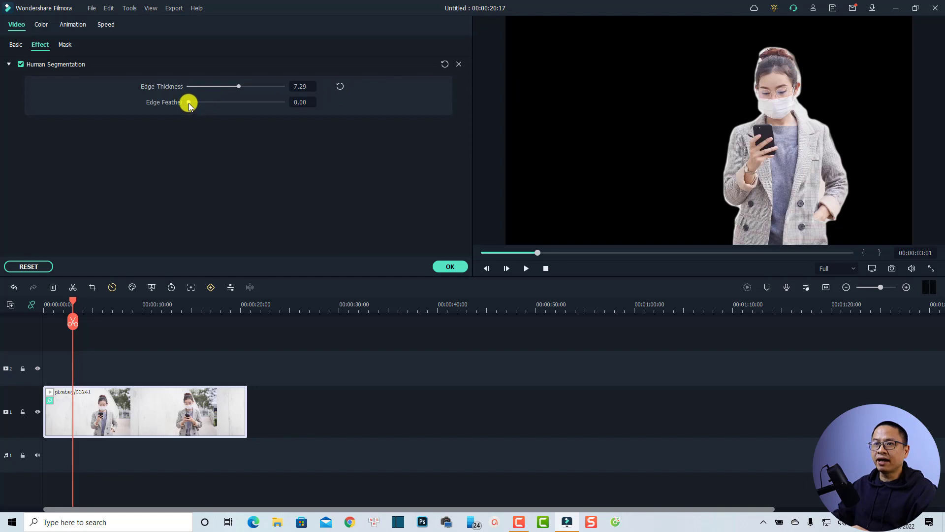
{"action": "left_click_drag", "start_coordinate": [189, 103], "coordinate": [193, 103]}
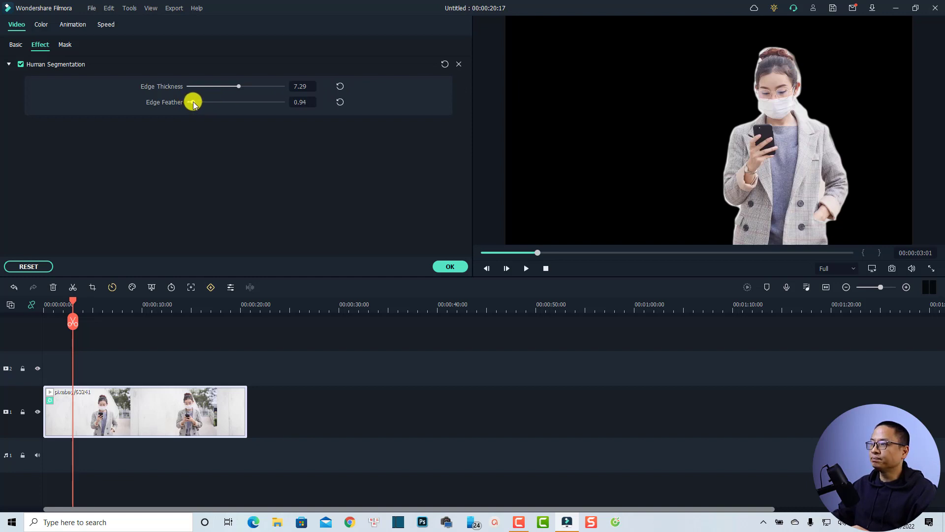
{"action": "left_click", "coordinate": [450, 267]}
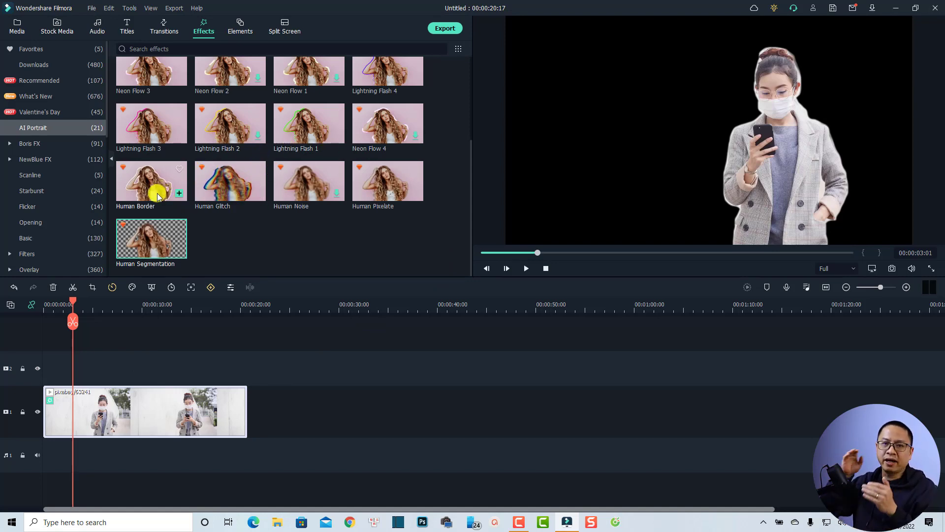
Apply the Human Border effect to the woman clip on a trial and open its settings
{"action": "left_click_drag", "start_coordinate": [158, 192], "coordinate": [79, 394]}
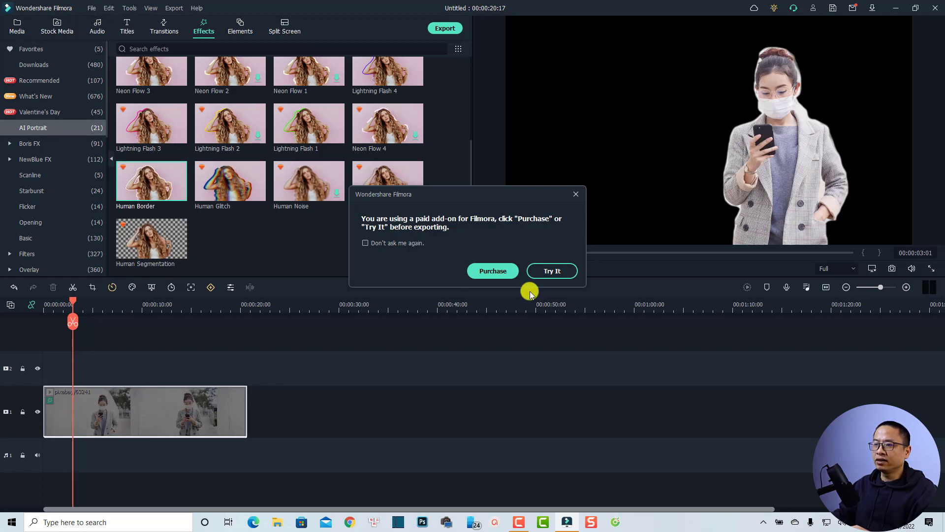
{"action": "left_click", "coordinate": [544, 272]}
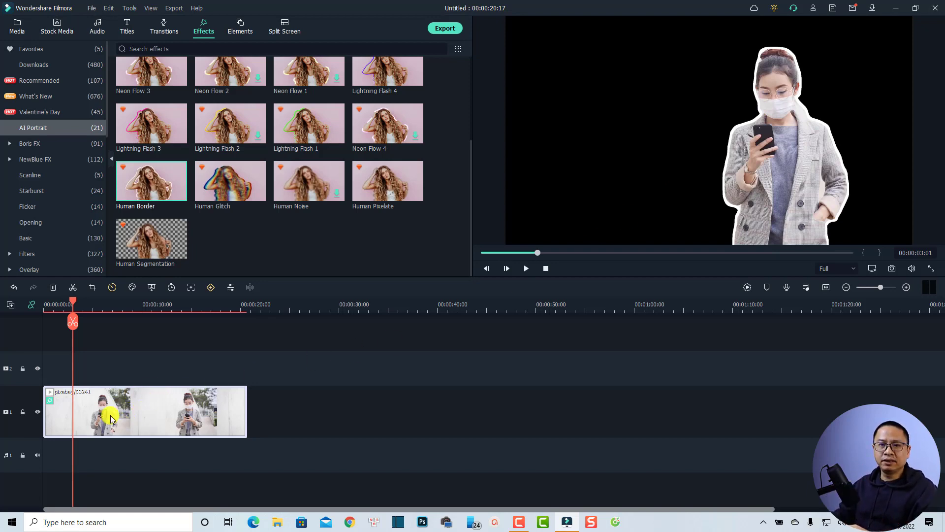
{"action": "left_click", "coordinate": [230, 287]}
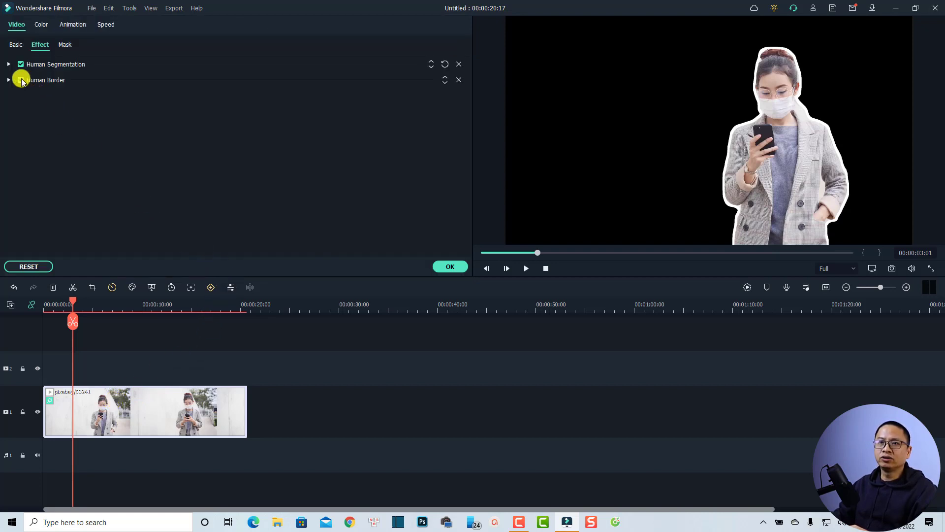
Set Human Border Color Start and Color End both to red #ff0000 and apply
{"action": "left_click", "coordinate": [8, 80]}
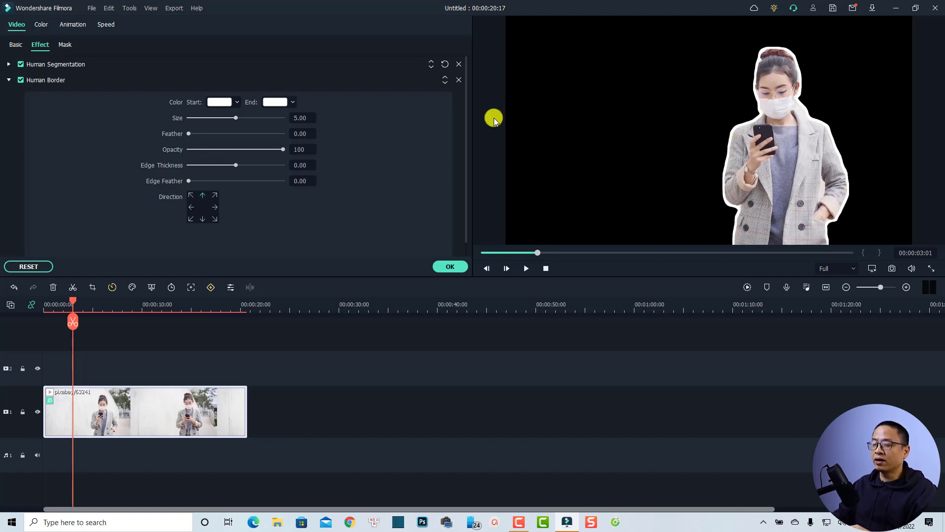
{"action": "left_click", "coordinate": [238, 104]}
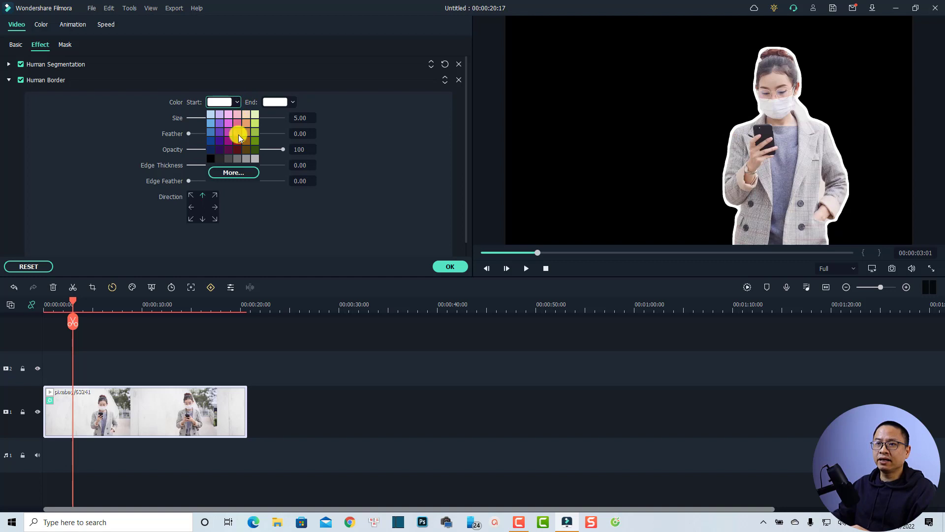
{"action": "left_click", "coordinate": [234, 173]}
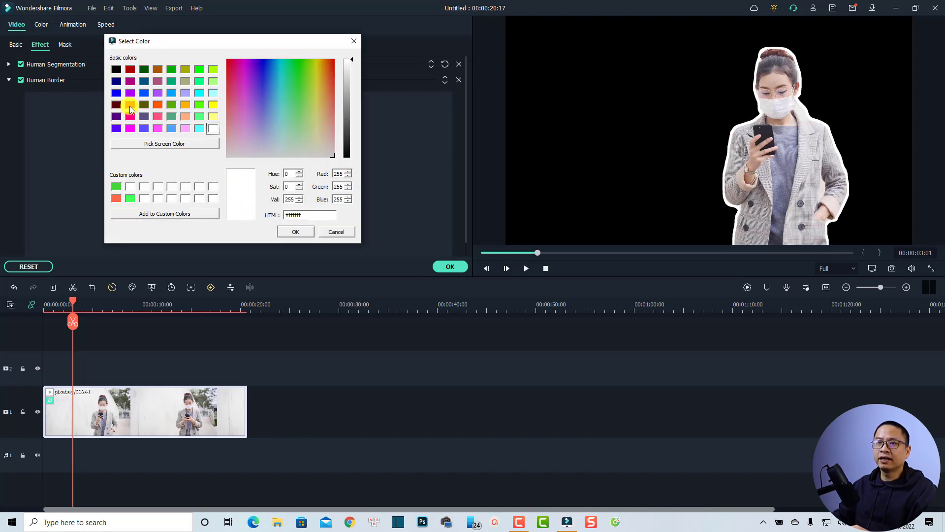
{"action": "left_click", "coordinate": [130, 104]}
{"action": "left_click", "coordinate": [295, 231]}
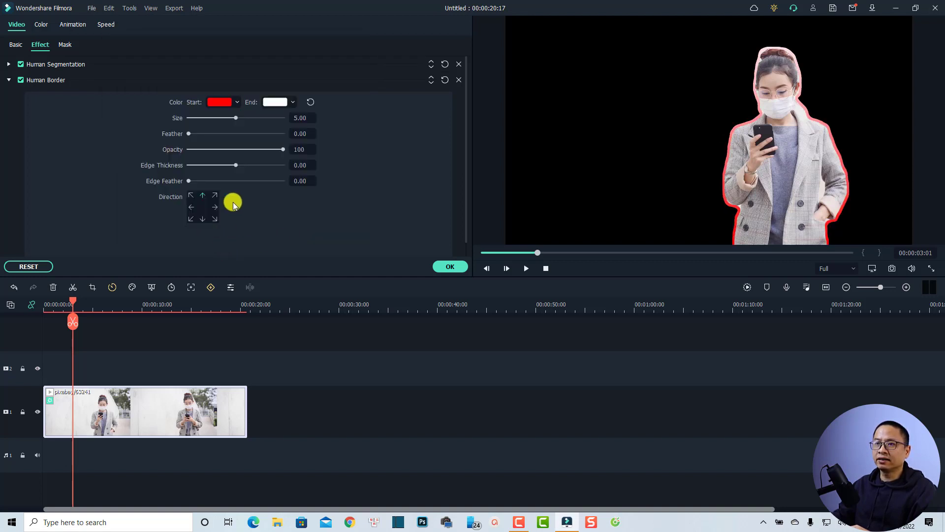
{"action": "left_click", "coordinate": [291, 104]}
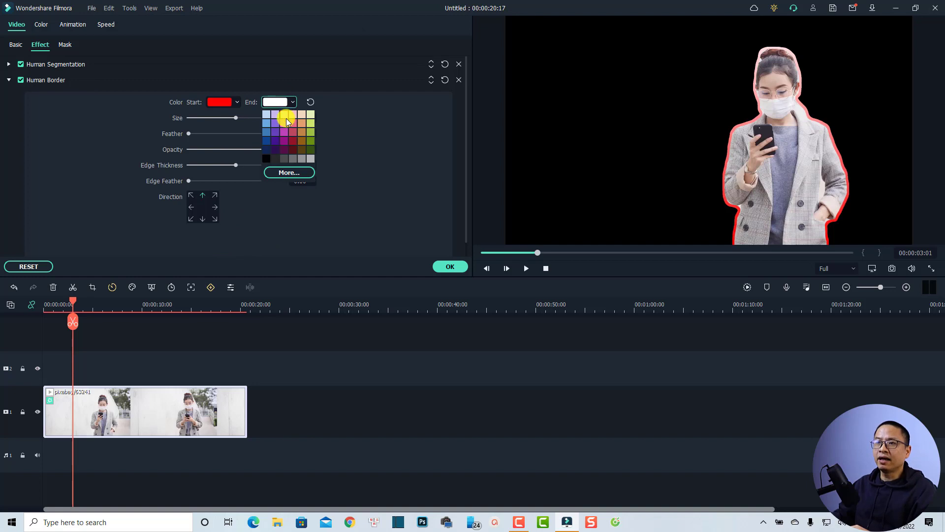
{"action": "left_click", "coordinate": [290, 172]}
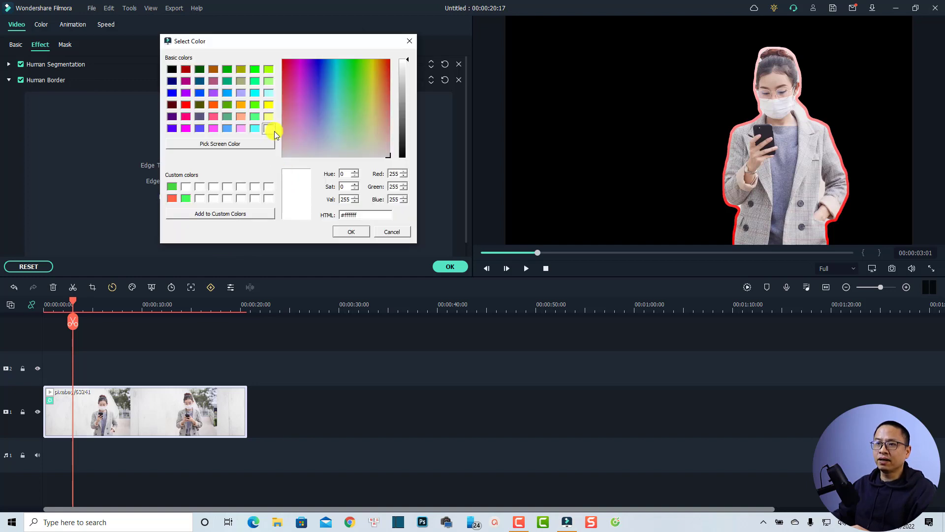
{"action": "left_click", "coordinate": [185, 103]}
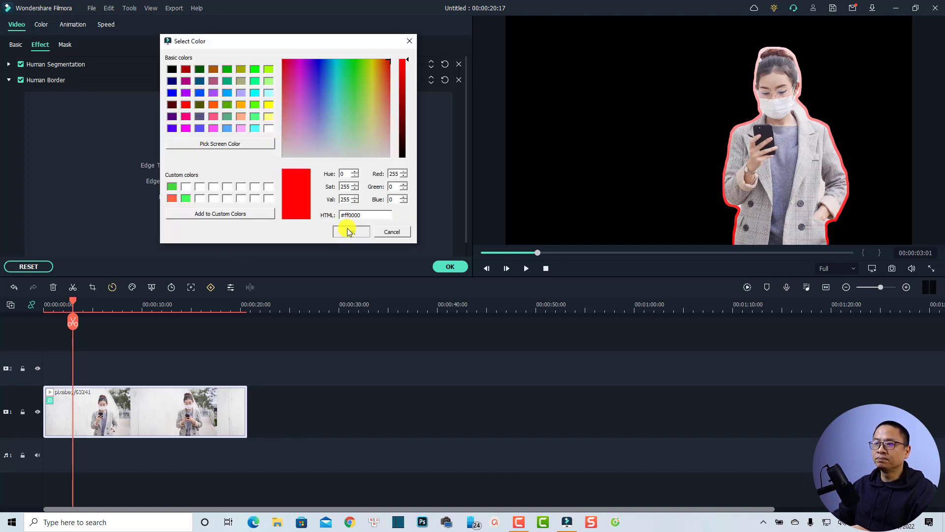
{"action": "left_click", "coordinate": [351, 231]}
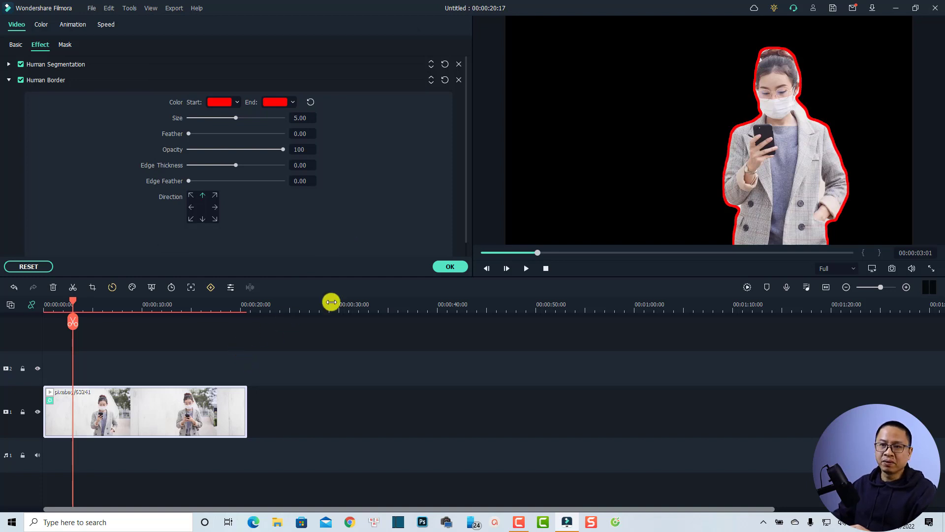
{"action": "left_click", "coordinate": [446, 267]}
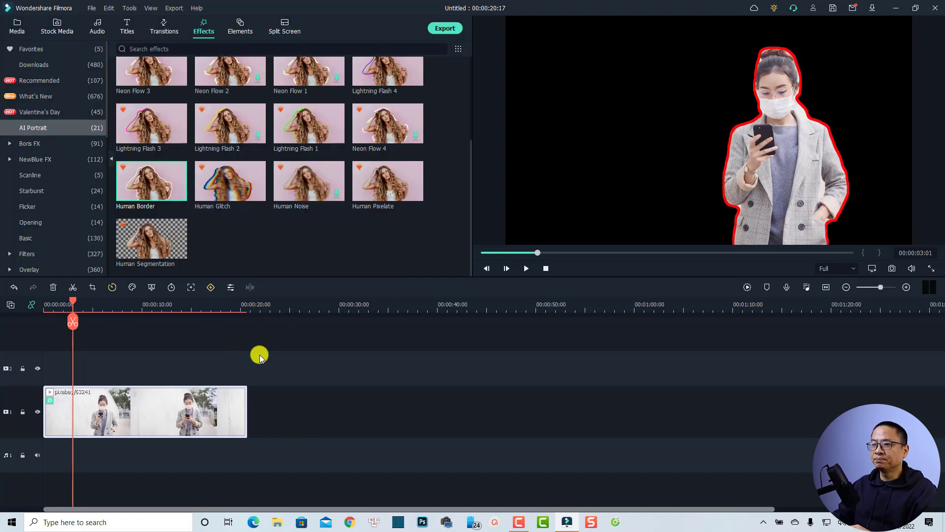
Play the red-bordered clip from its start, then move it up to video track 2
{"action": "left_click", "coordinate": [47, 307]}
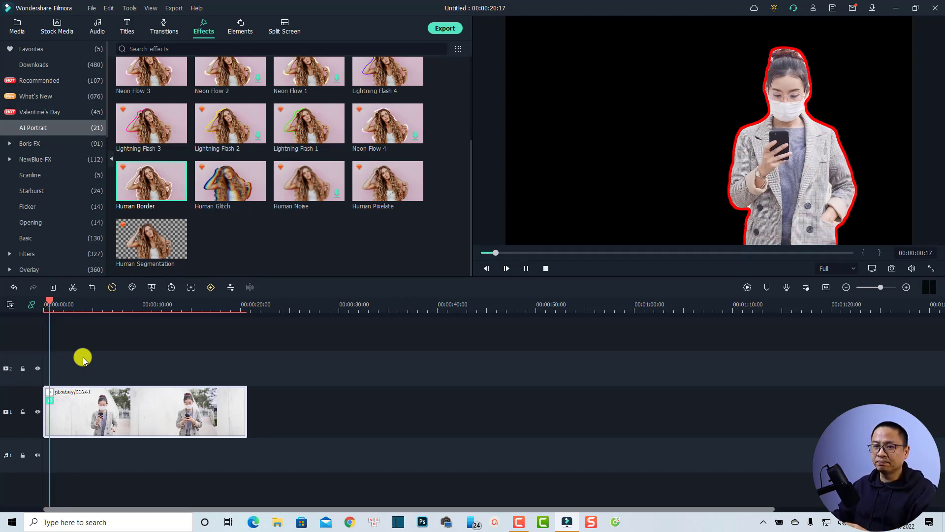
{"action": "key", "text": "space"}
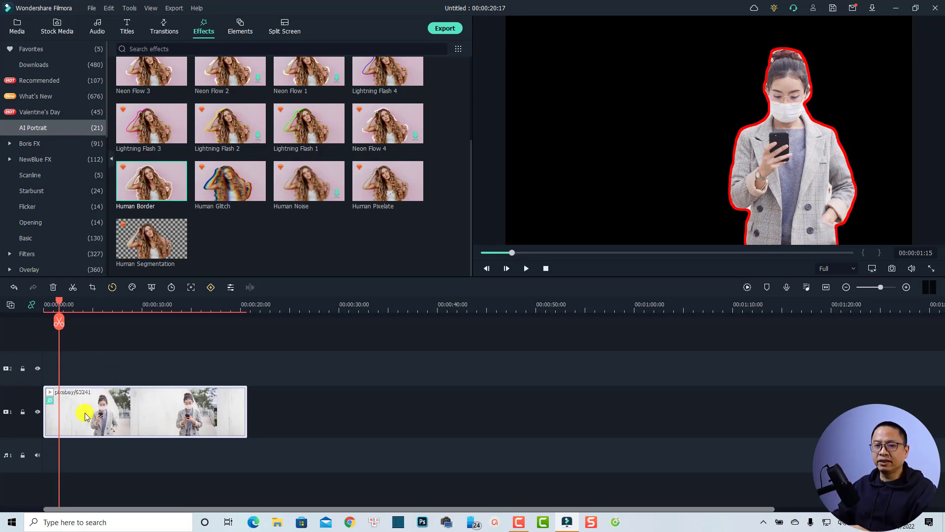
{"action": "left_click_drag", "start_coordinate": [81, 385], "coordinate": [77, 389]}
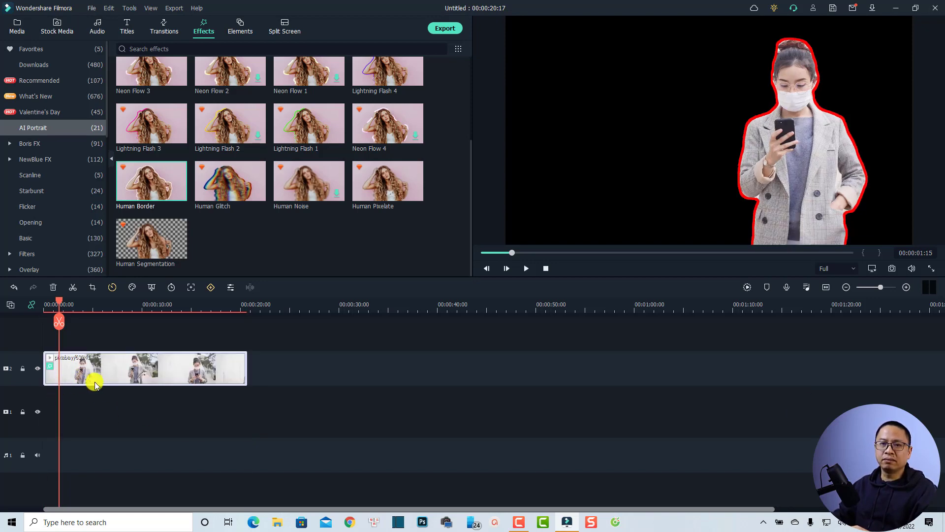
Place the Coral sample colour on track 1 beneath the clip and play the composite
{"action": "left_click", "coordinate": [16, 31]}
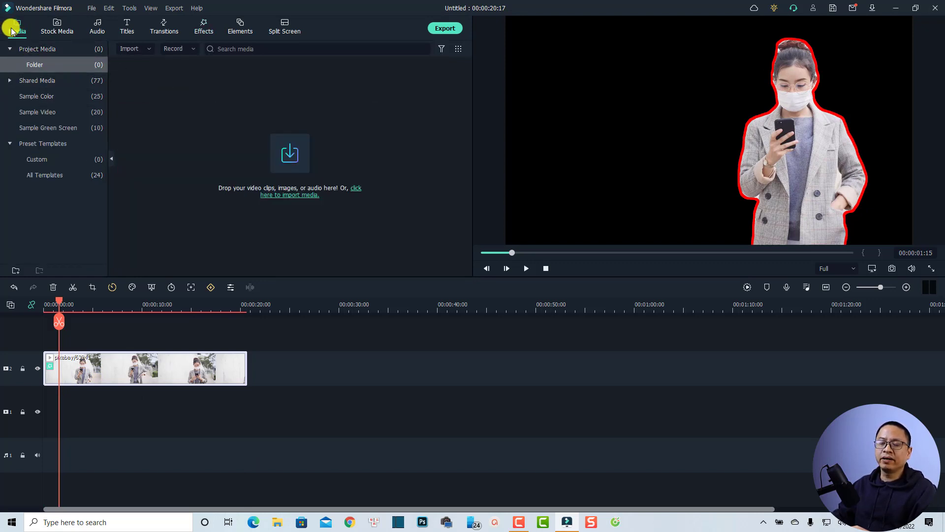
{"action": "left_click", "coordinate": [28, 96]}
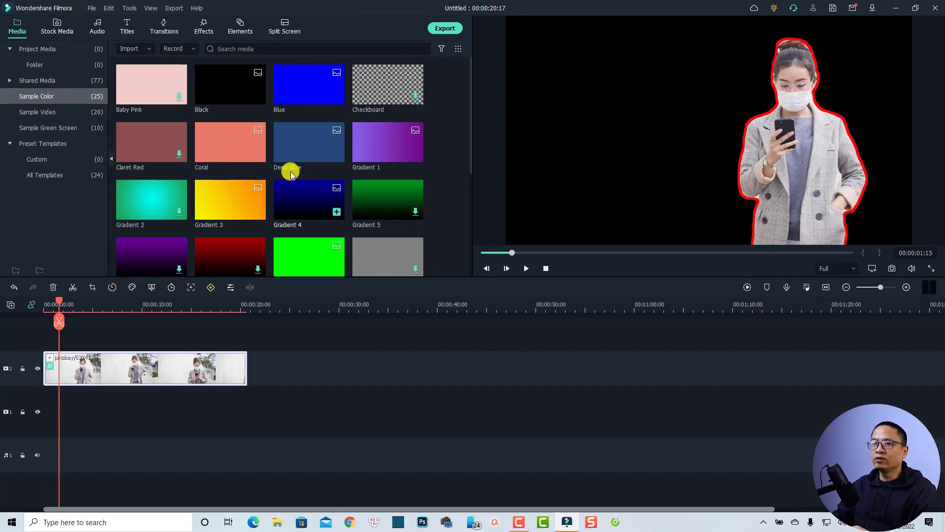
{"action": "left_click_drag", "start_coordinate": [205, 143], "coordinate": [246, 411]}
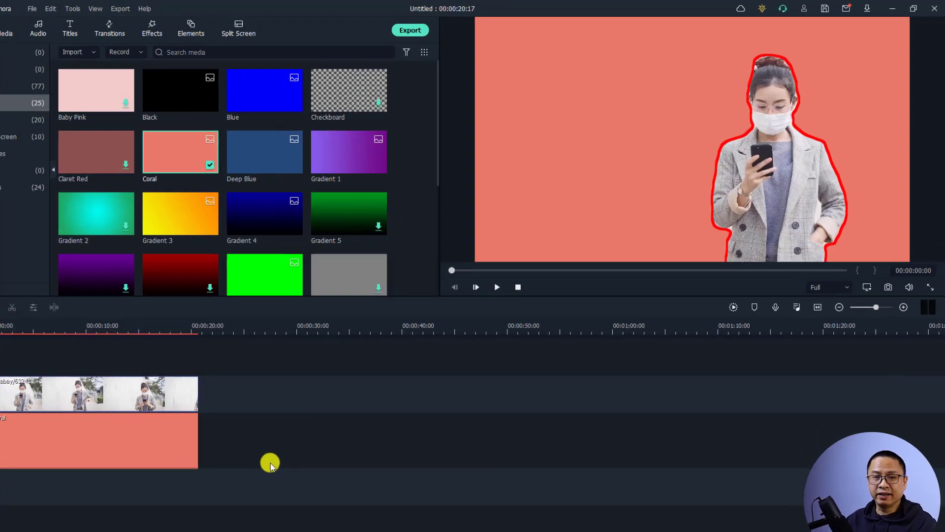
{"action": "key", "text": "space"}
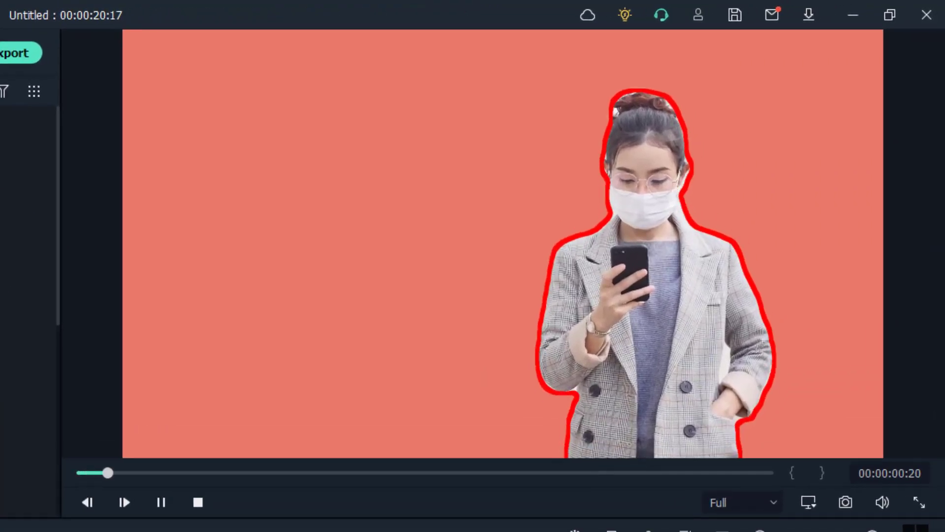